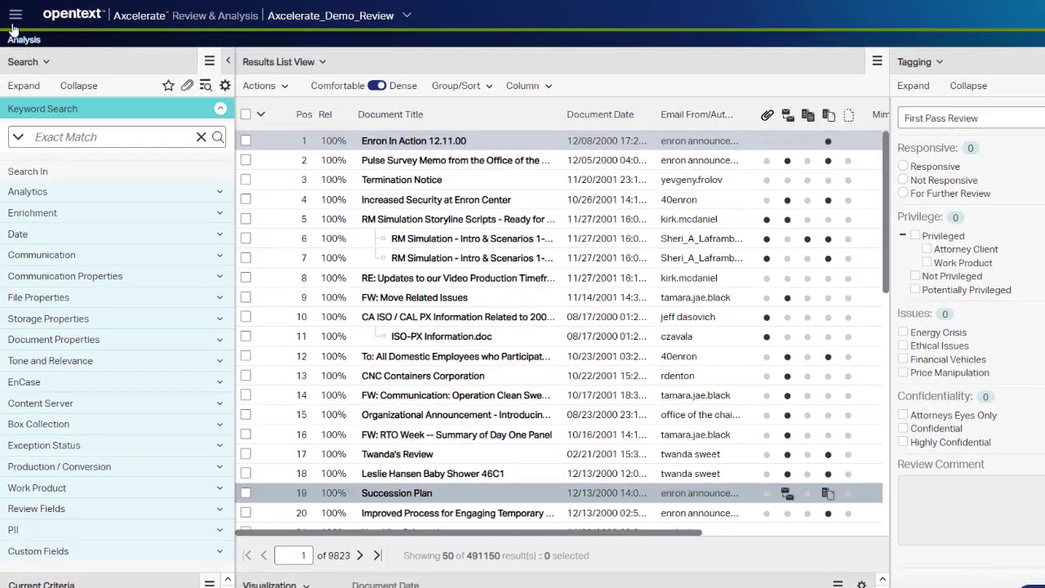
Open the Arrangements administration page.
click(11, 18)
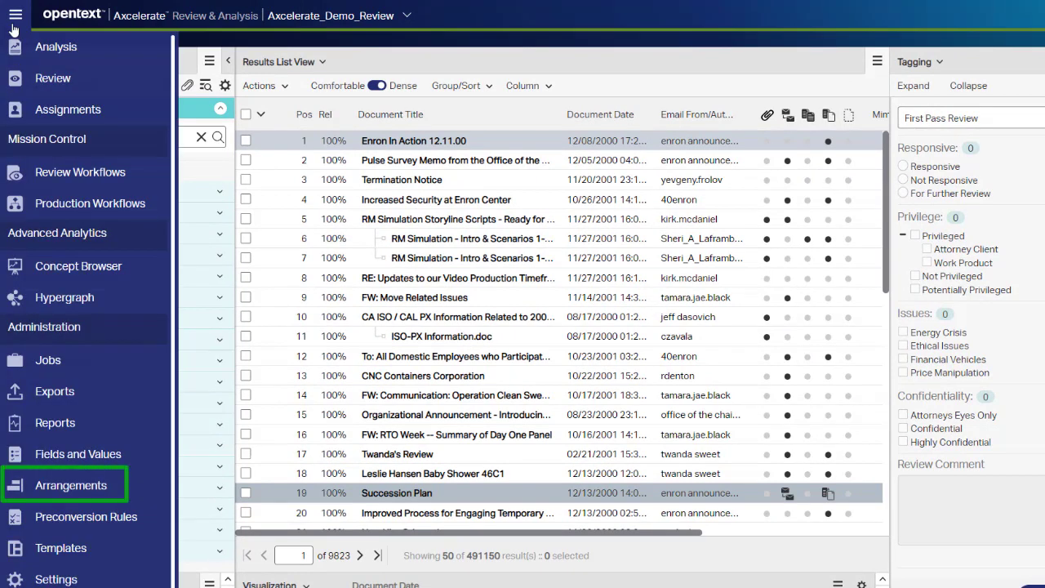
click(33, 486)
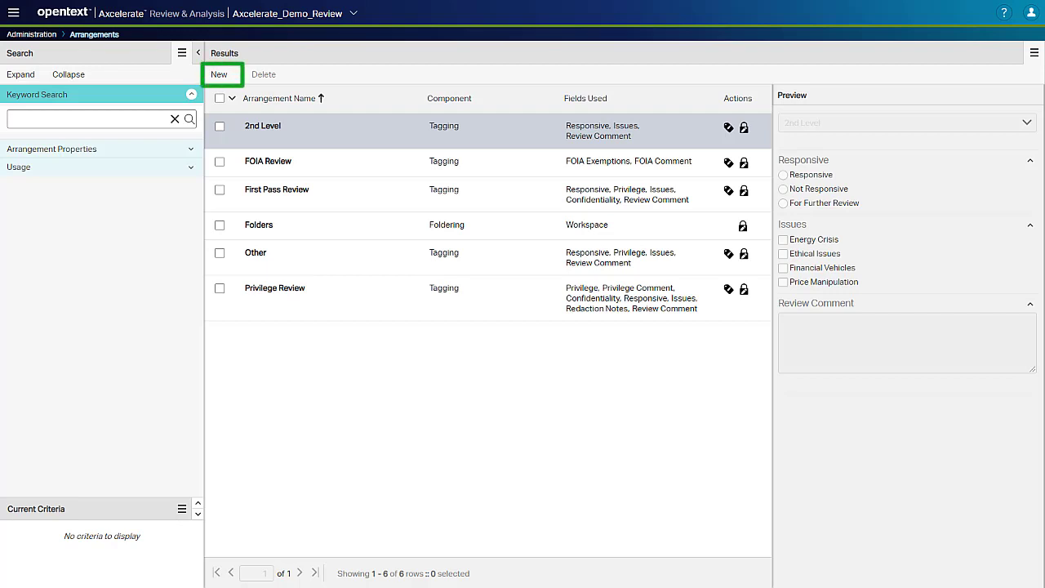
click(226, 77)
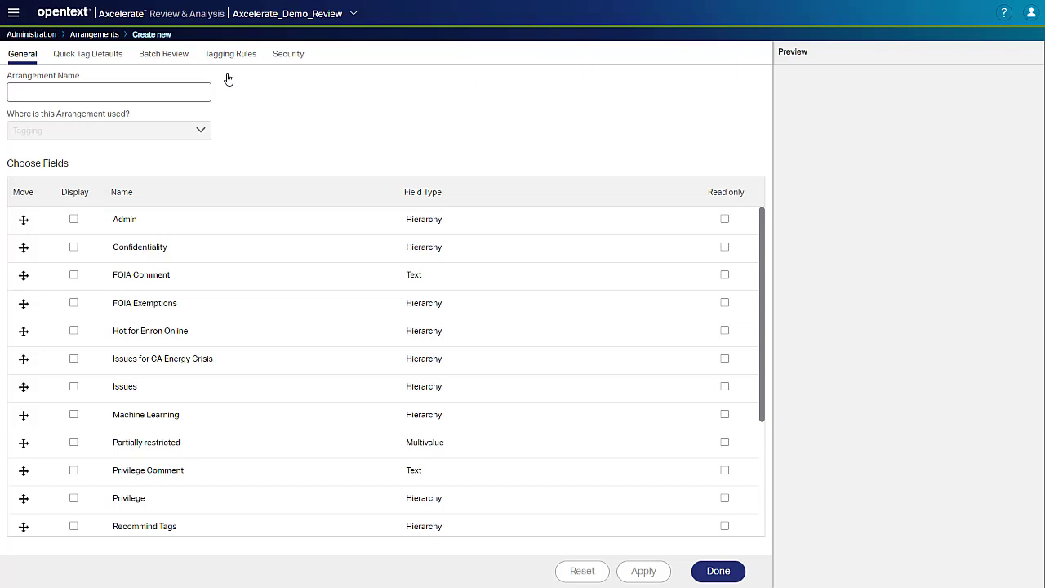
click(108, 35)
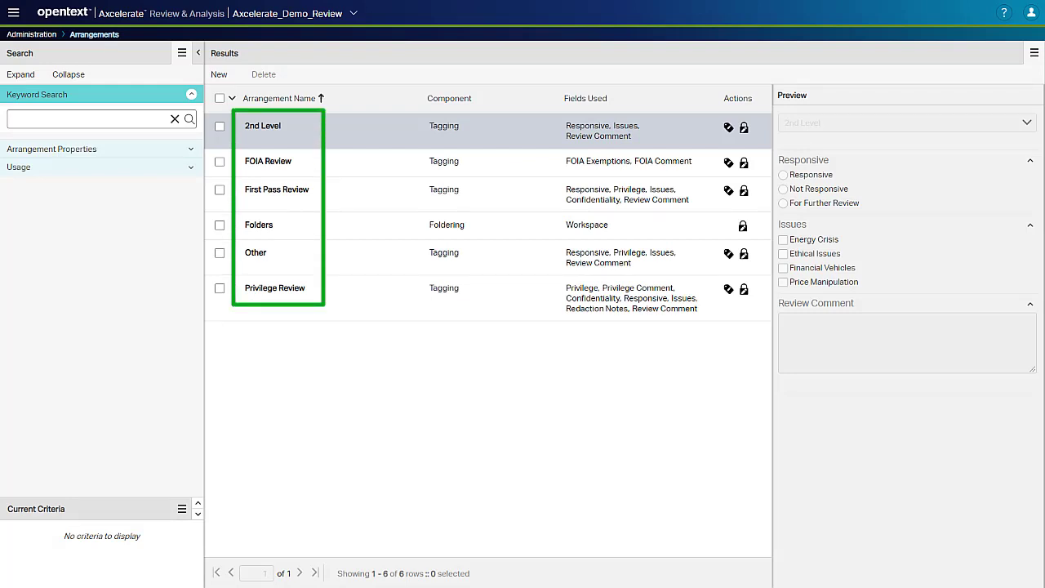
Open the 2nd Level arrangement and rename it Second Pass Review.
click(276, 126)
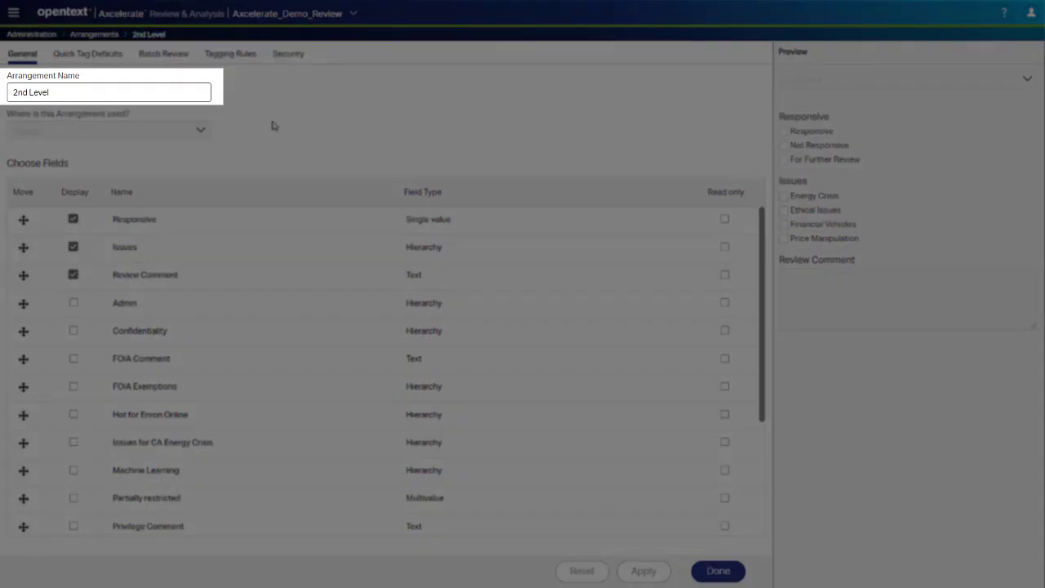
drag(88, 86, 3, 104)
text(Second Pass Revi)
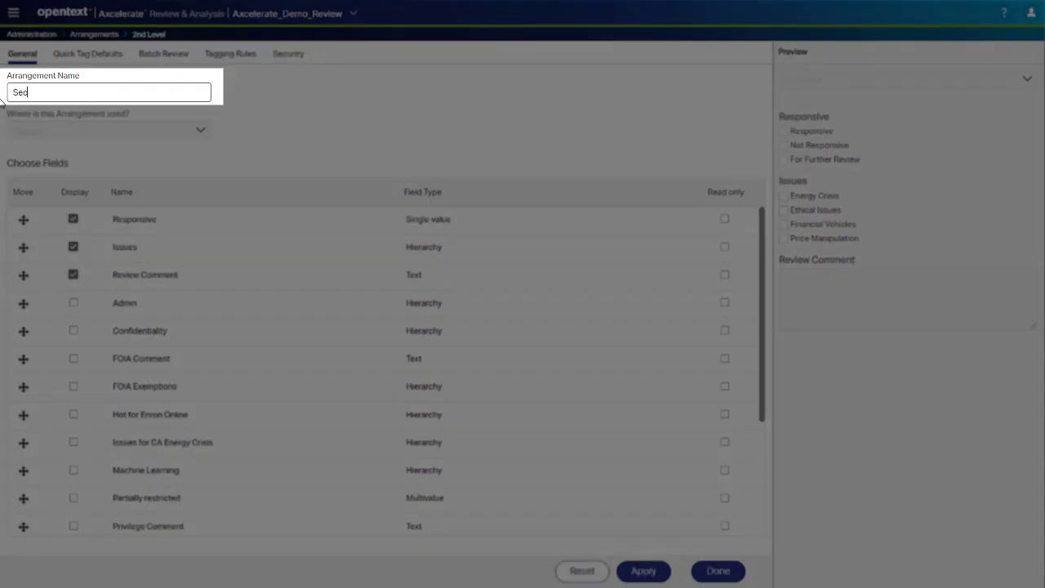
text(ew)
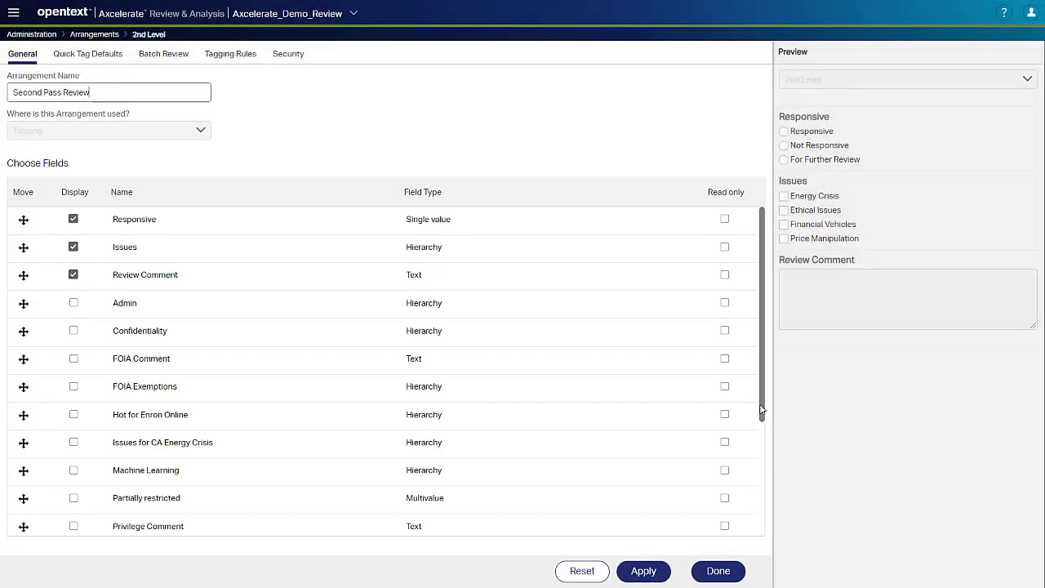
Display the Privilege and Privilege Comment fields in the arrangement.
drag(761, 410, 753, 494)
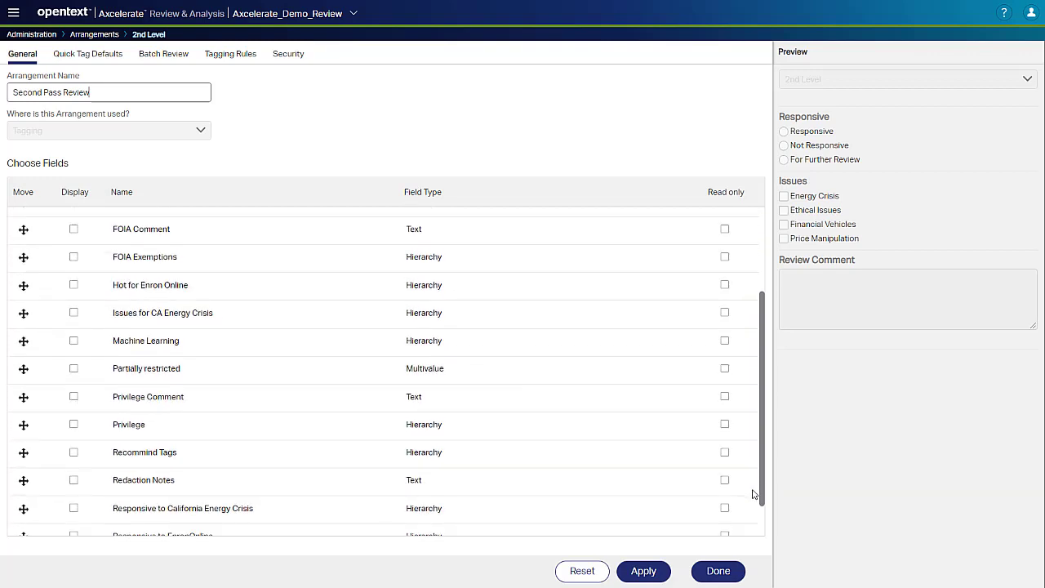
click(74, 425)
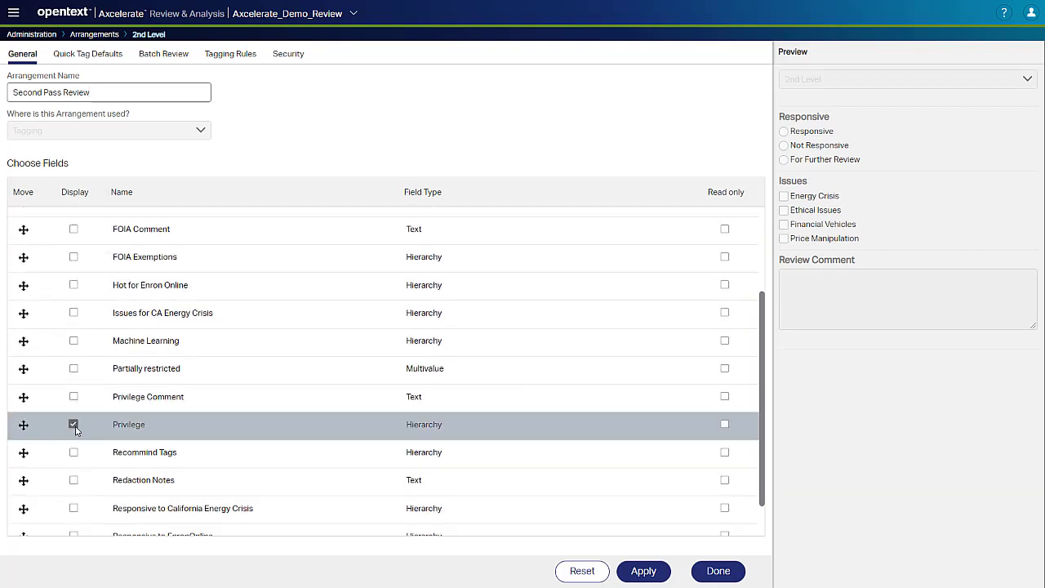
click(73, 396)
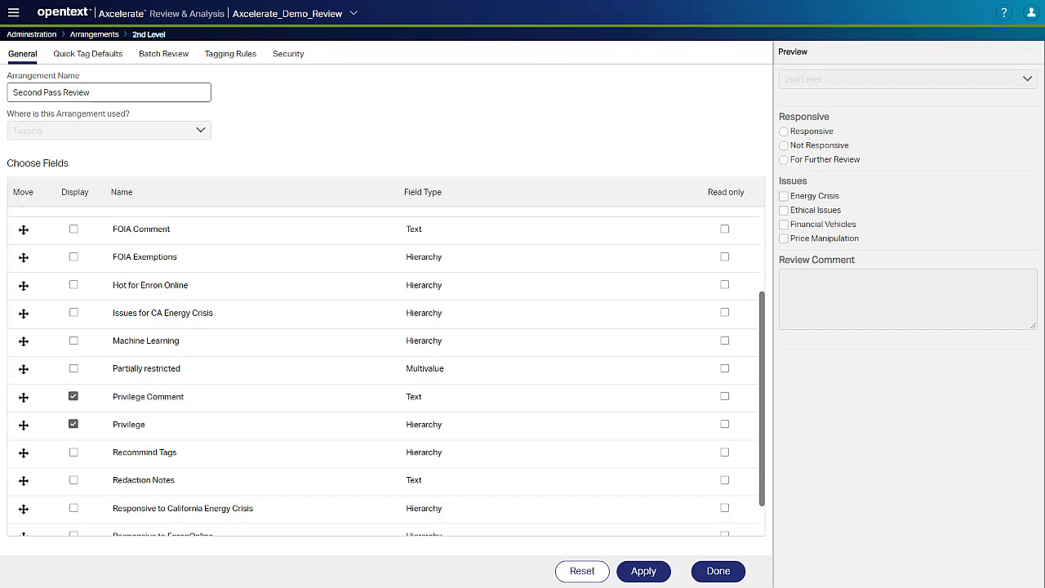
Reorder the fields so Privilege and Privilege Comment follow Issues, above Review Comment.
drag(23, 397, 74, 276)
scroll(126, 457, down, 2)
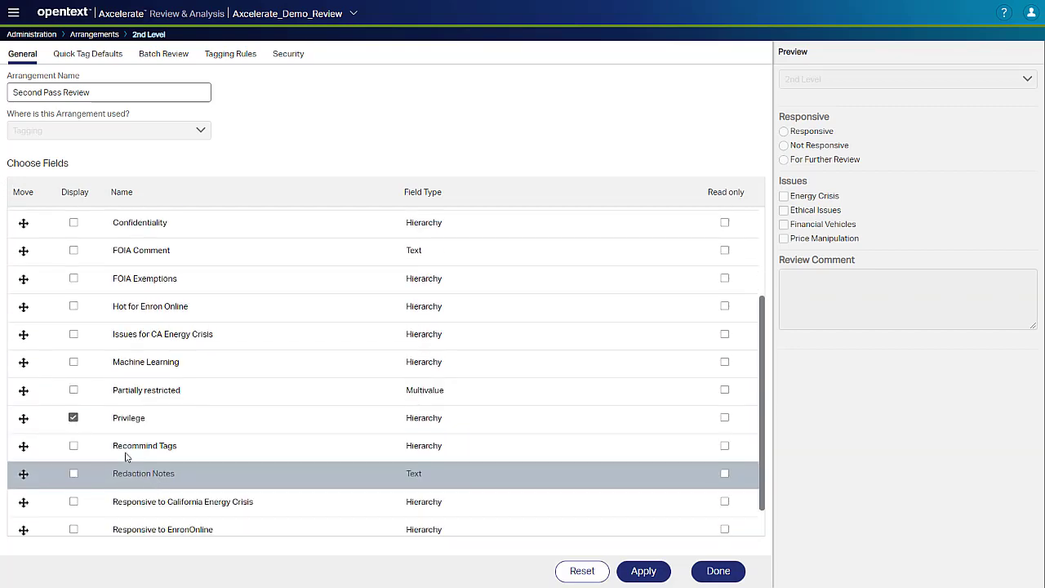
drag(23, 418, 90, 274)
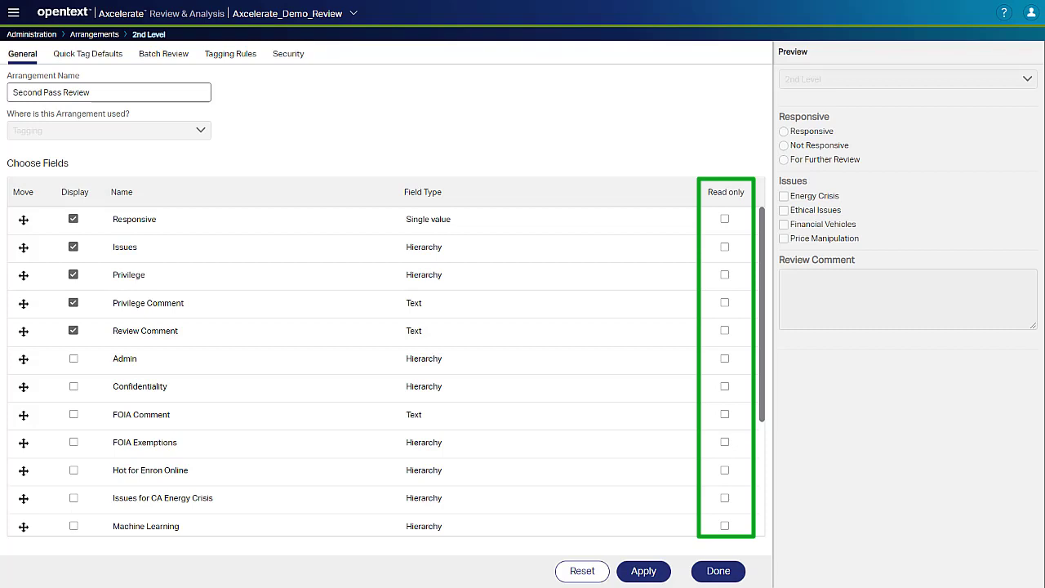
Make Review Comment read-only and apply the arrangement changes.
click(725, 331)
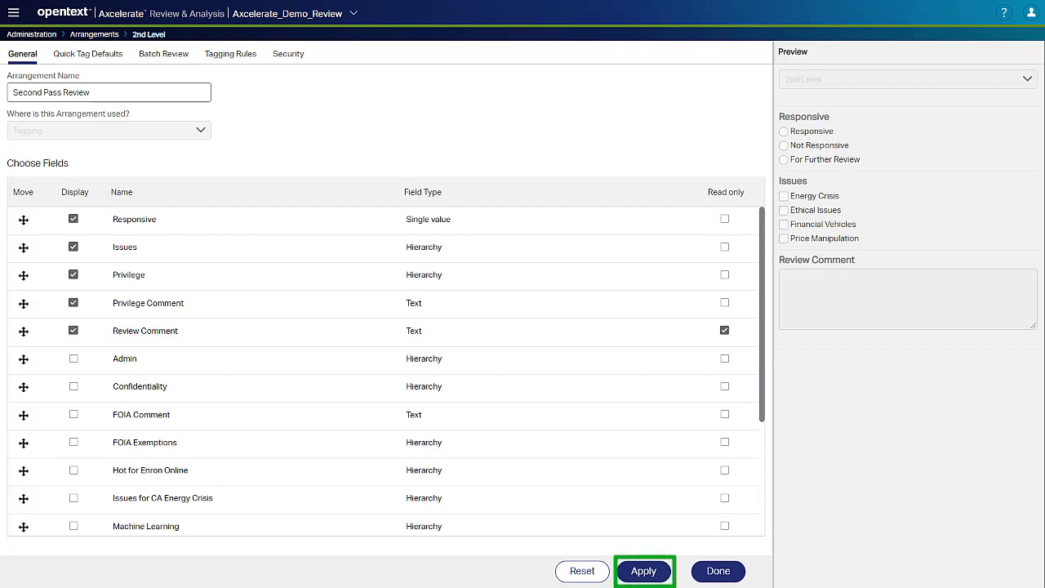
click(641, 571)
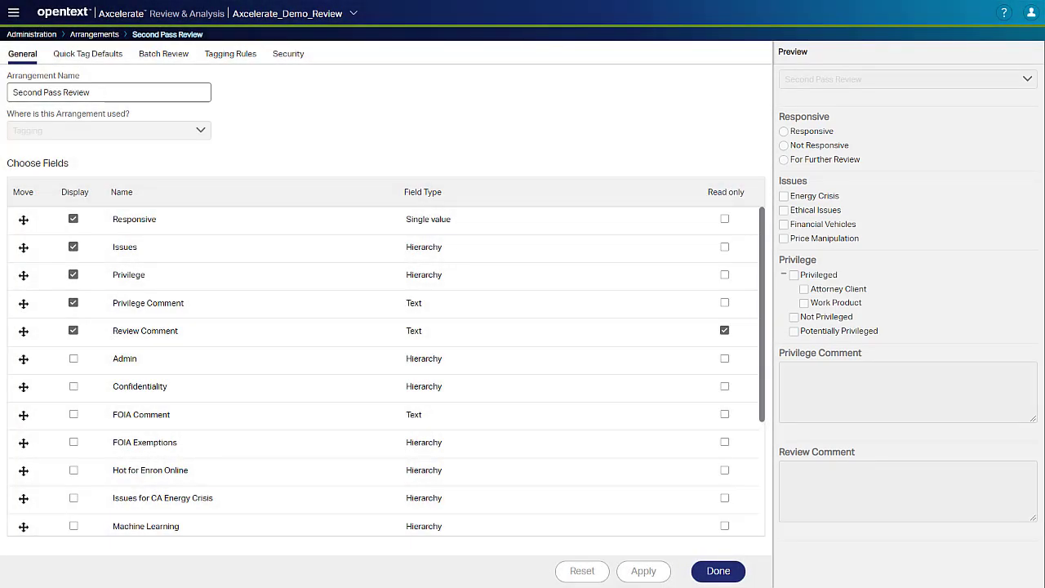
Start a new tagging rule that applies when the user saves, checking that Responsive should have any value.
click(102, 93)
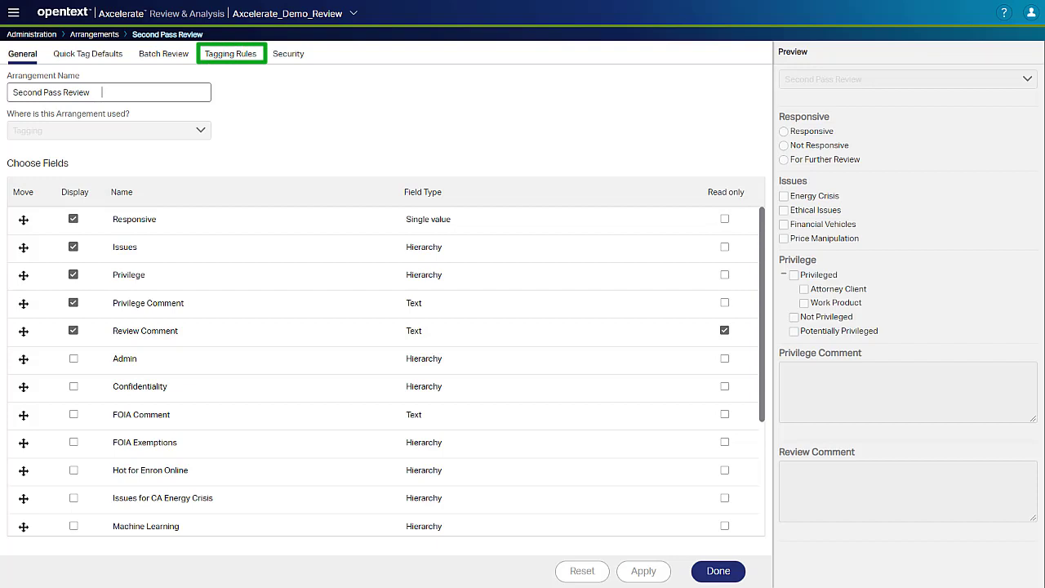
click(231, 53)
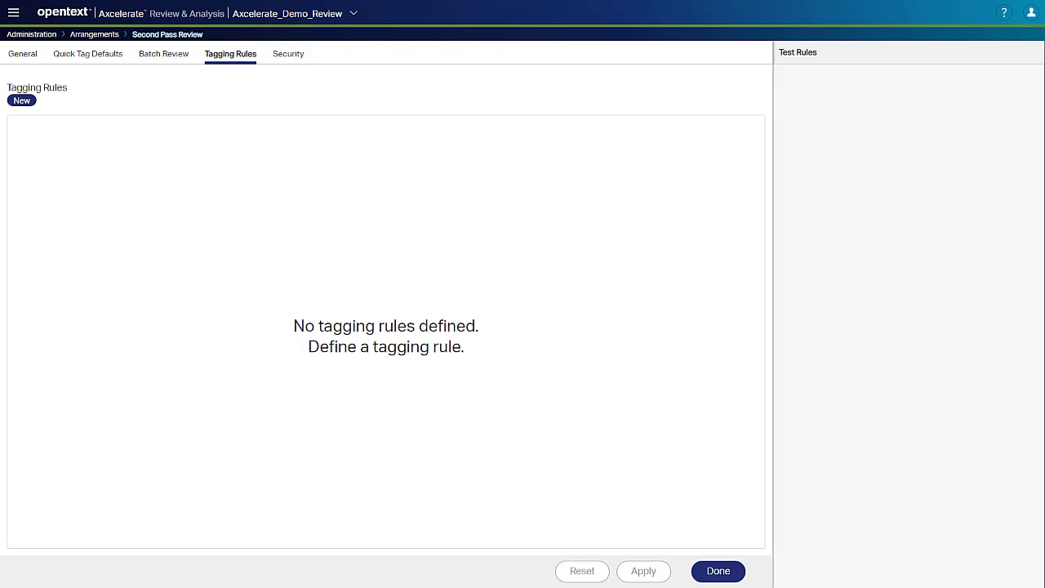
click(22, 100)
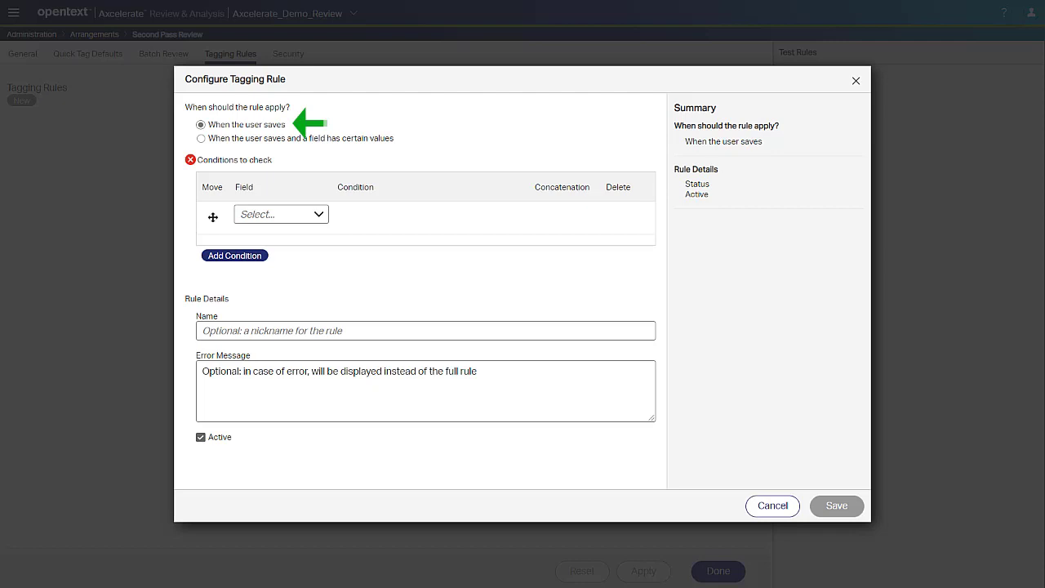
click(278, 212)
click(263, 242)
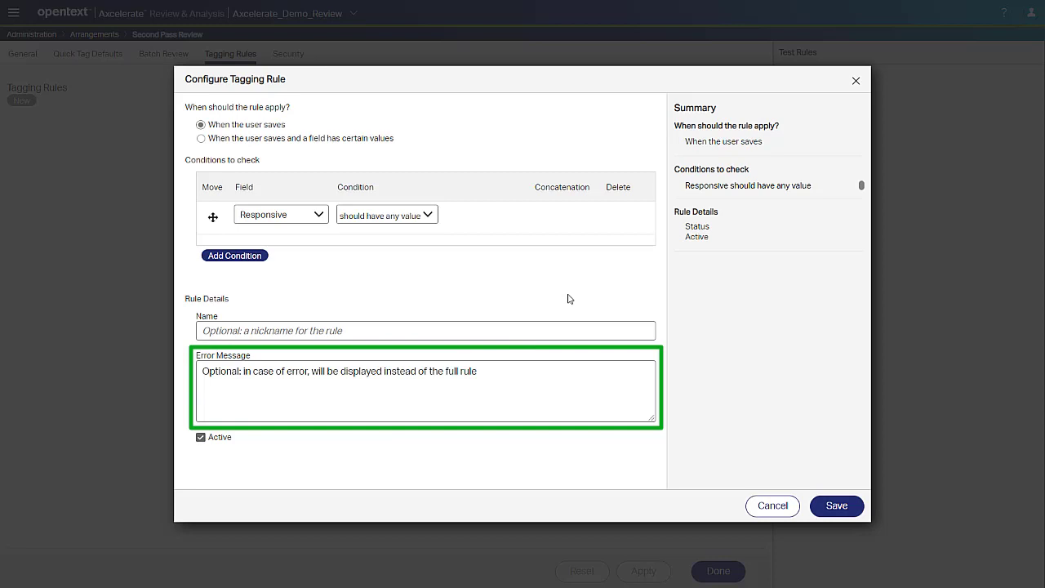
Set the error message to 'All documents must have a responsive value.', name the rule 'Responsive field coding', and save it.
click(497, 376)
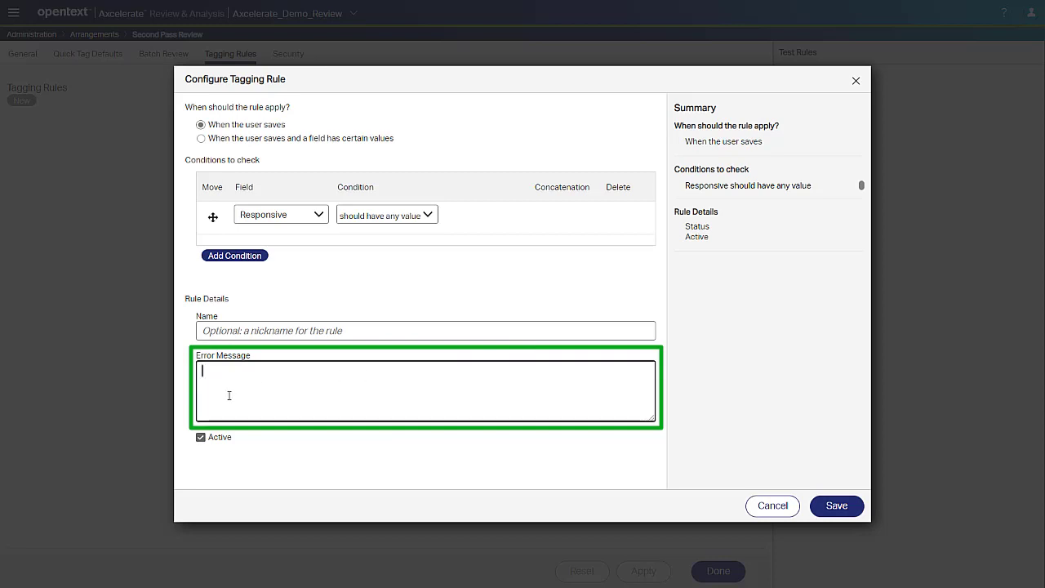
text(All documents must have a responsive value.)
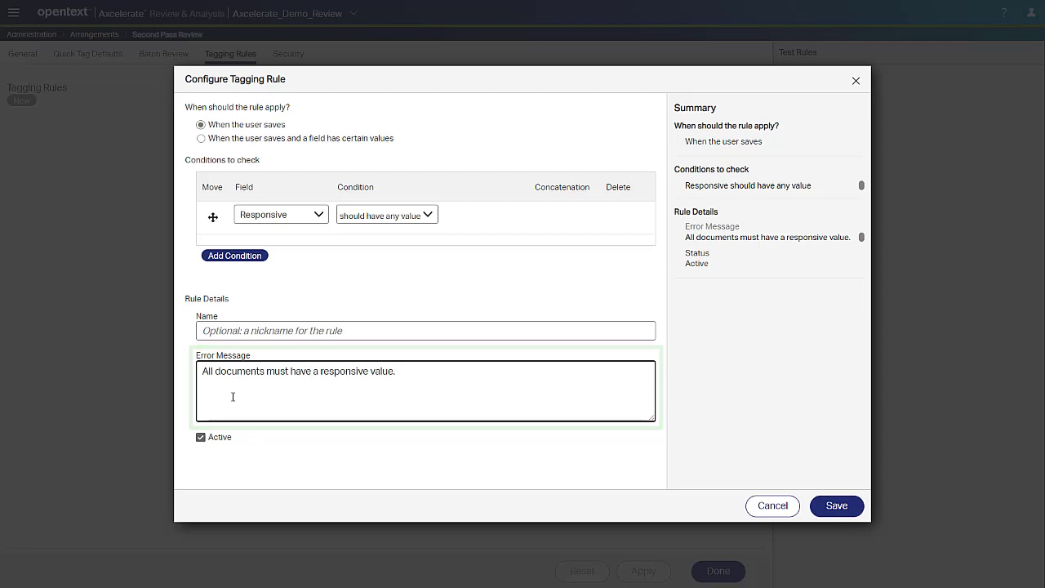
click(518, 329)
text(Responsive field coding)
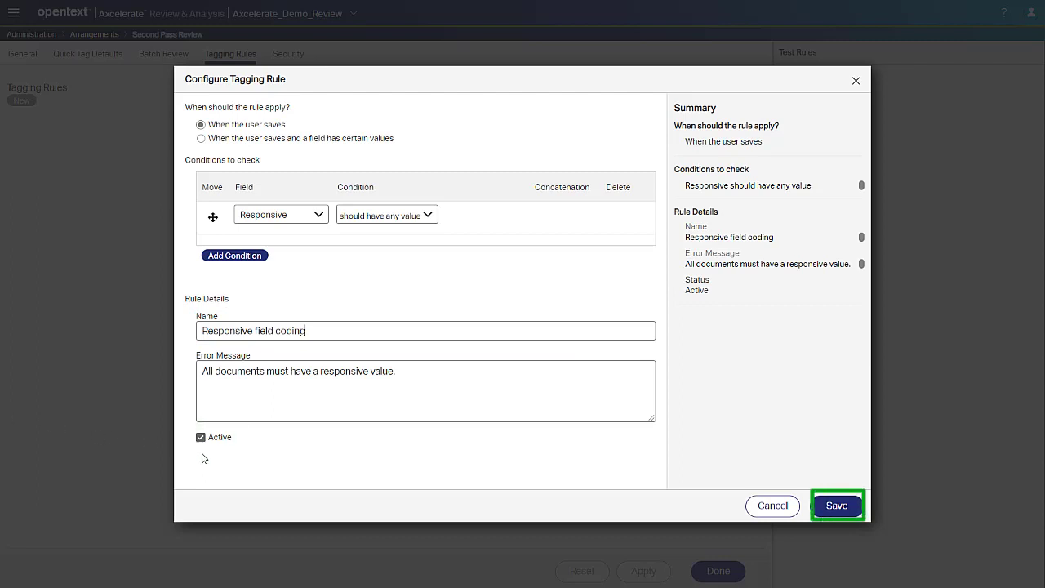
click(837, 505)
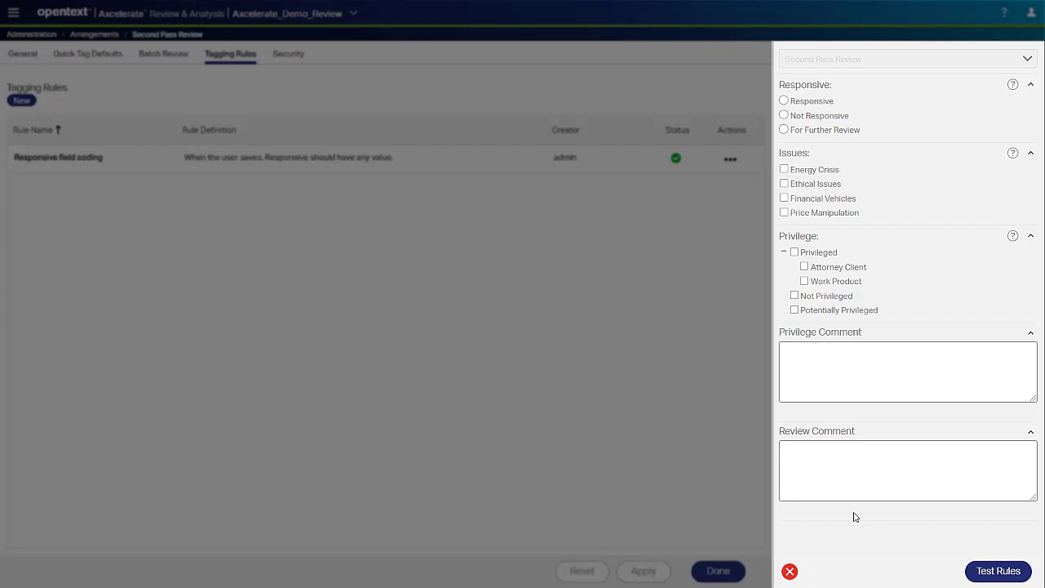
Test the rules in the preview by tagging Energy Crisis without a Responsive value, then selecting Not Responsive.
click(784, 169)
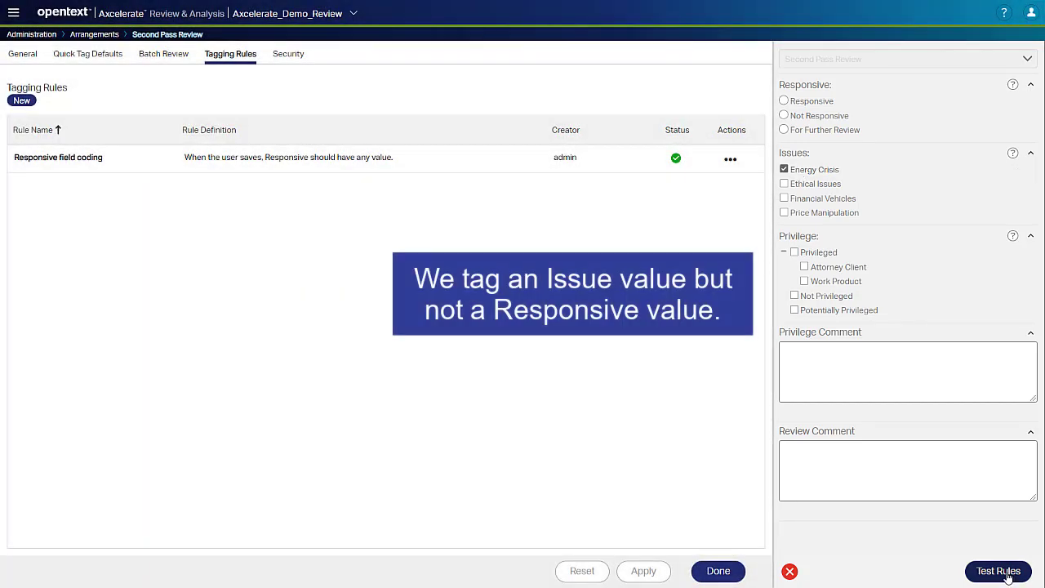
click(998, 571)
mouse_move(785, 88)
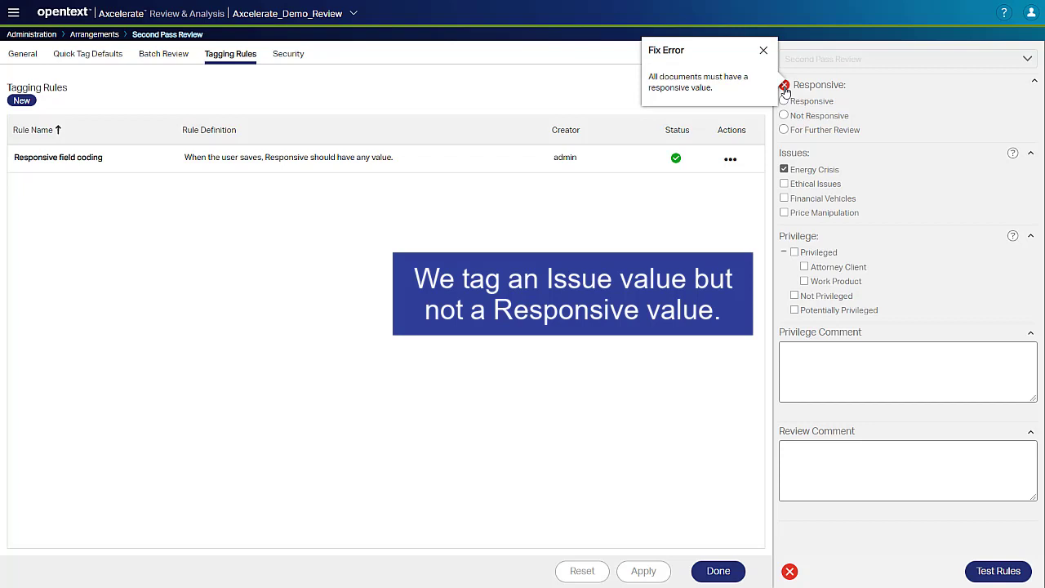
click(764, 51)
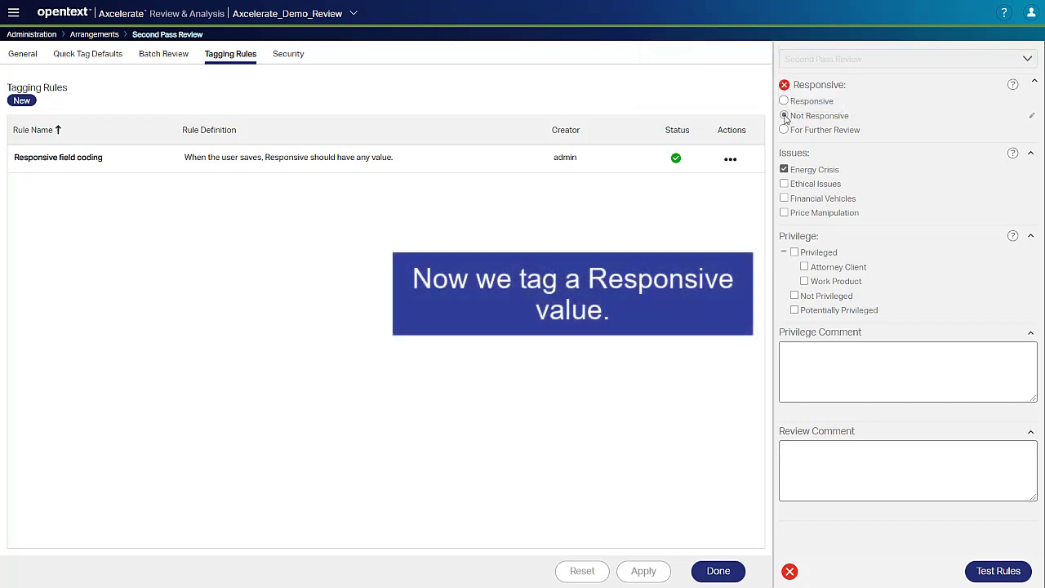
click(785, 116)
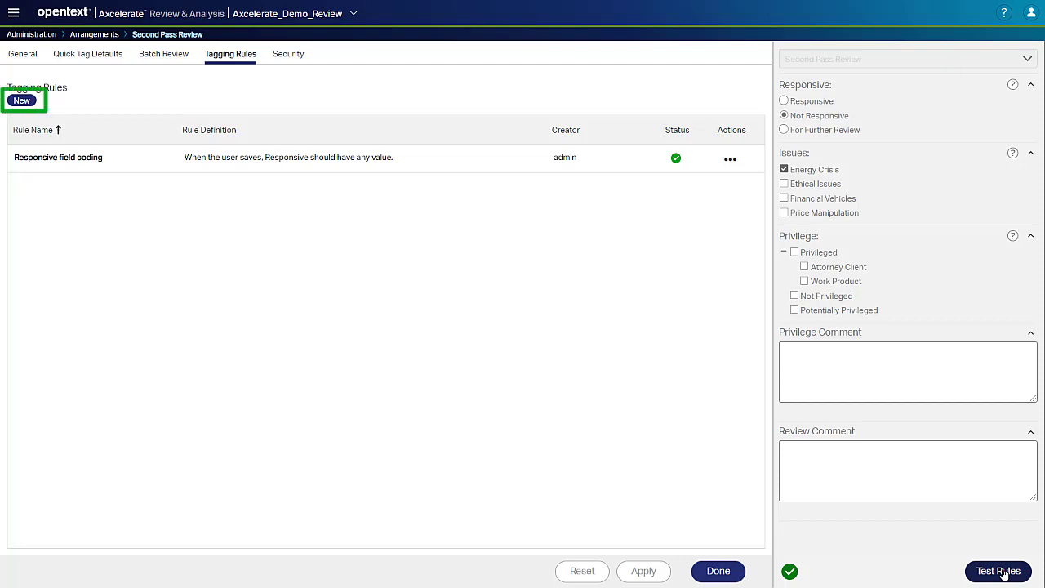
Start another tagging rule that applies when the user saves and the Privilege field has certain values.
click(20, 104)
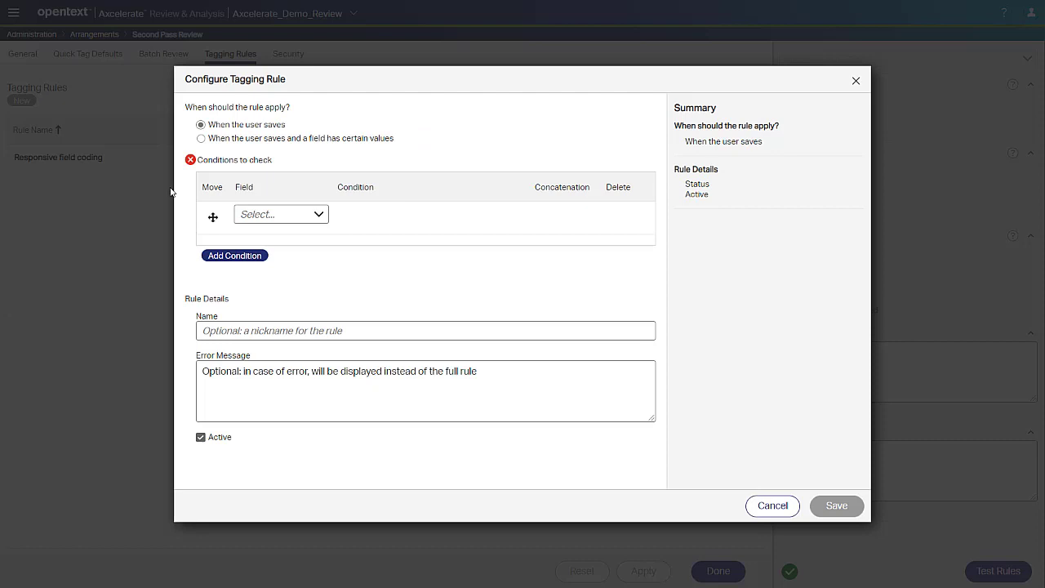
click(201, 138)
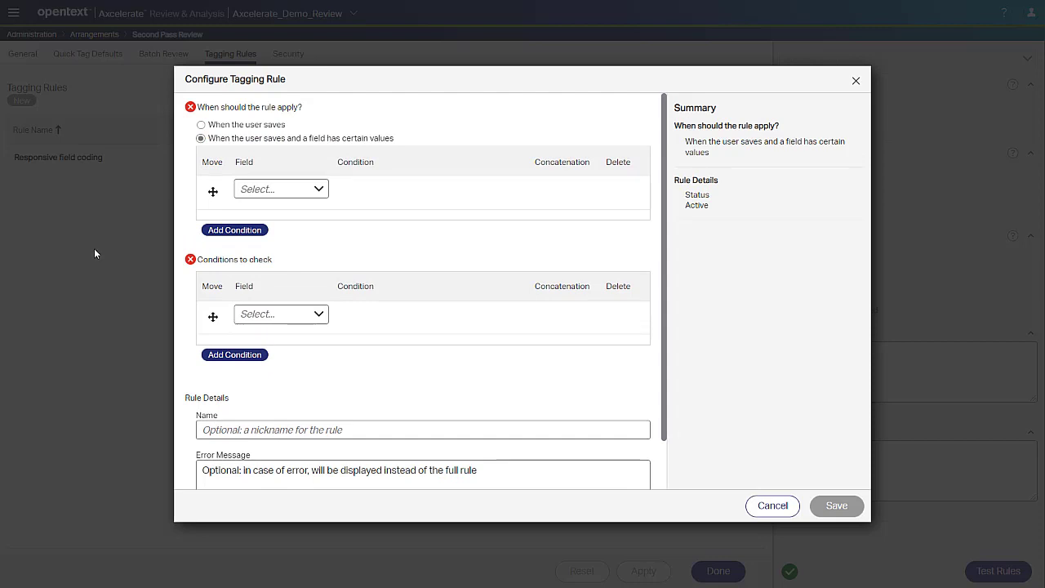
click(286, 188)
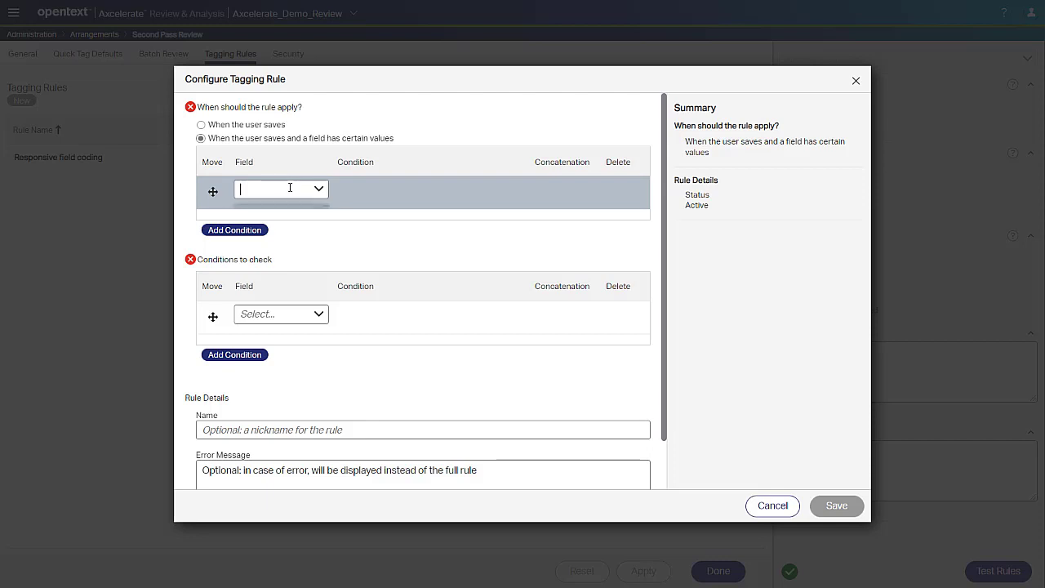
click(284, 249)
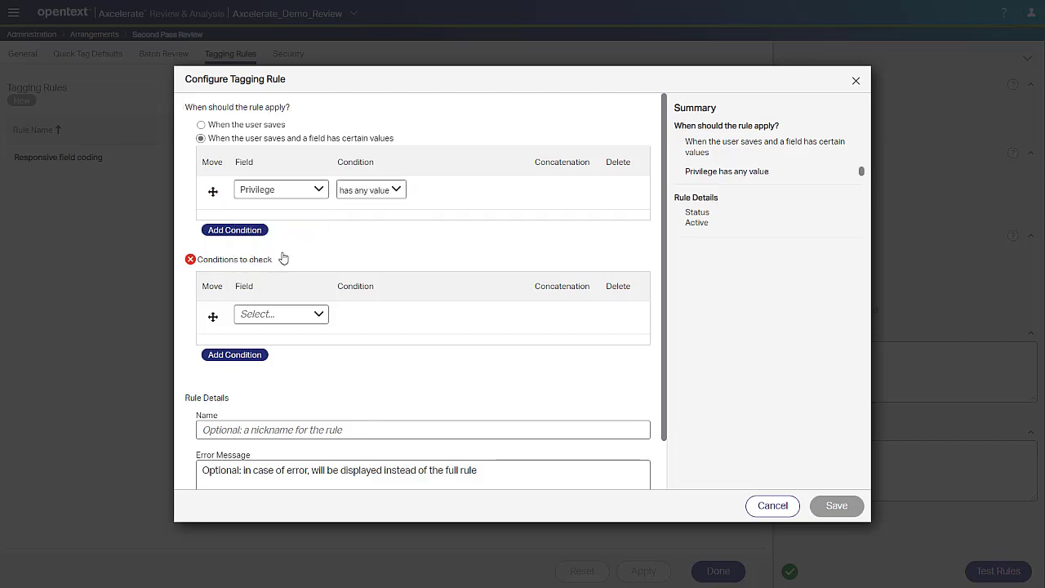
Set the rule's trigger condition to Privilege is set to Attorney Client or Work Product.
click(396, 191)
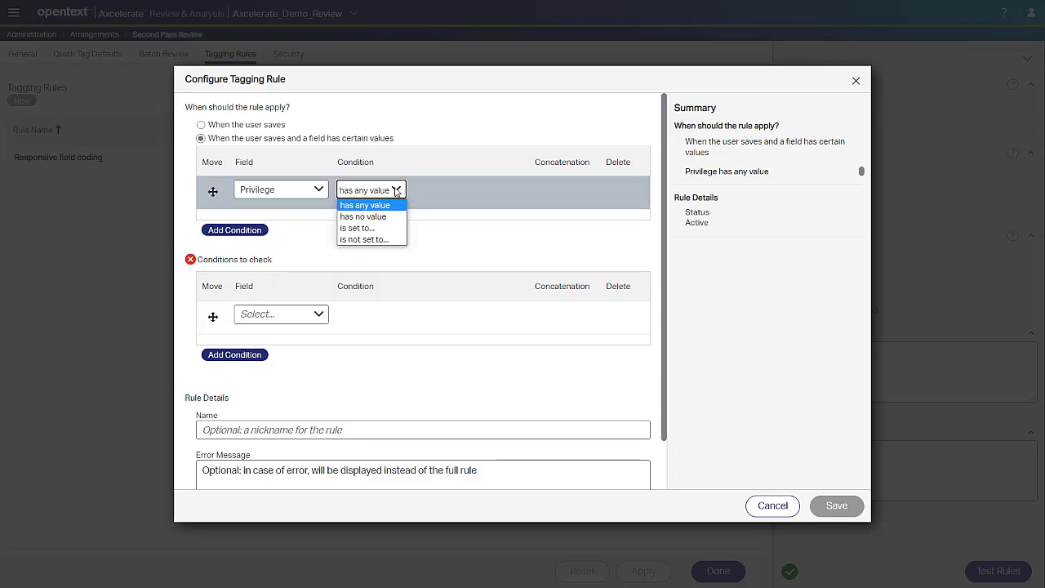
click(381, 229)
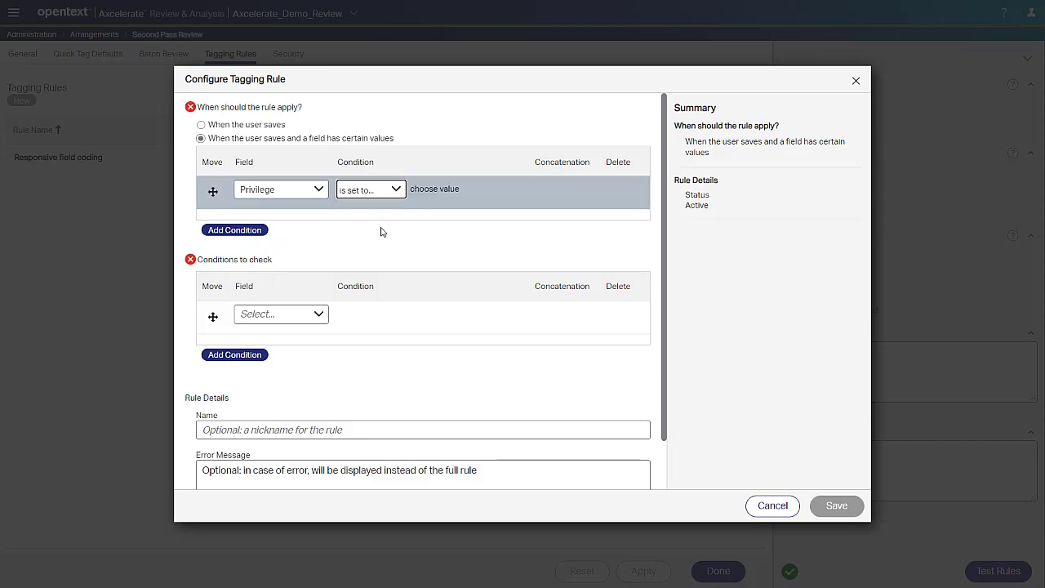
click(426, 194)
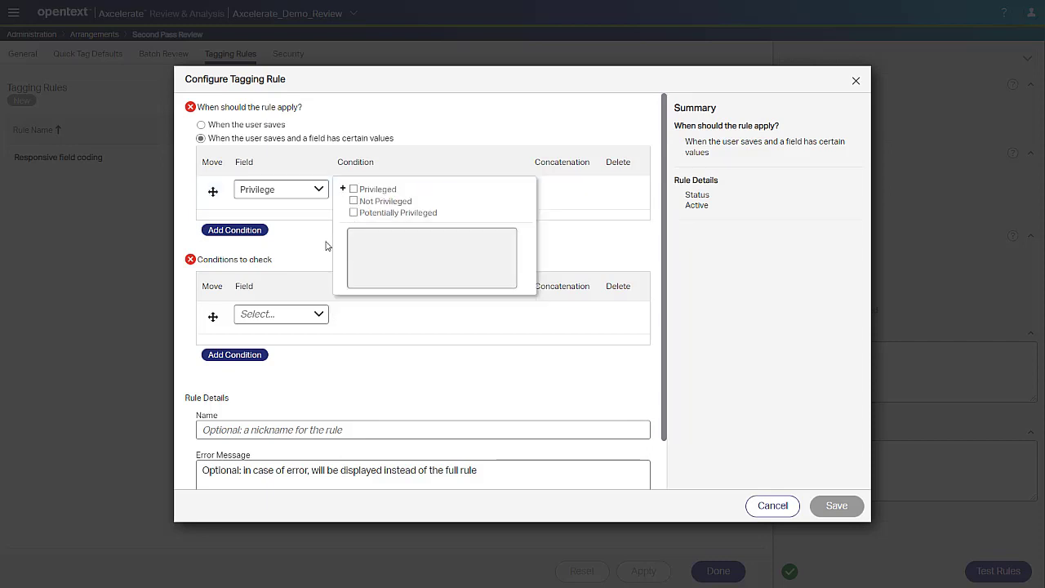
click(354, 190)
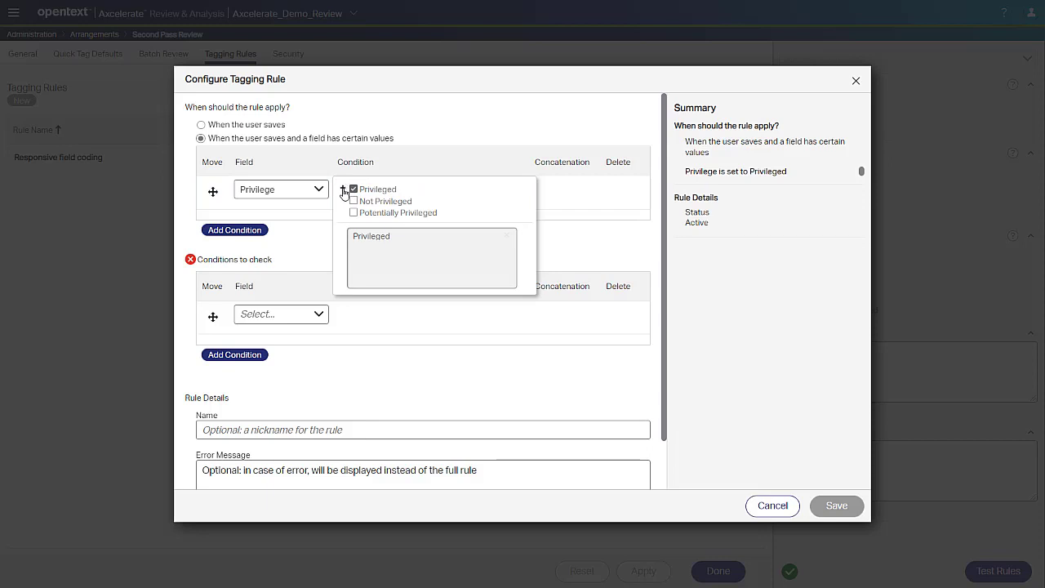
click(344, 189)
click(363, 202)
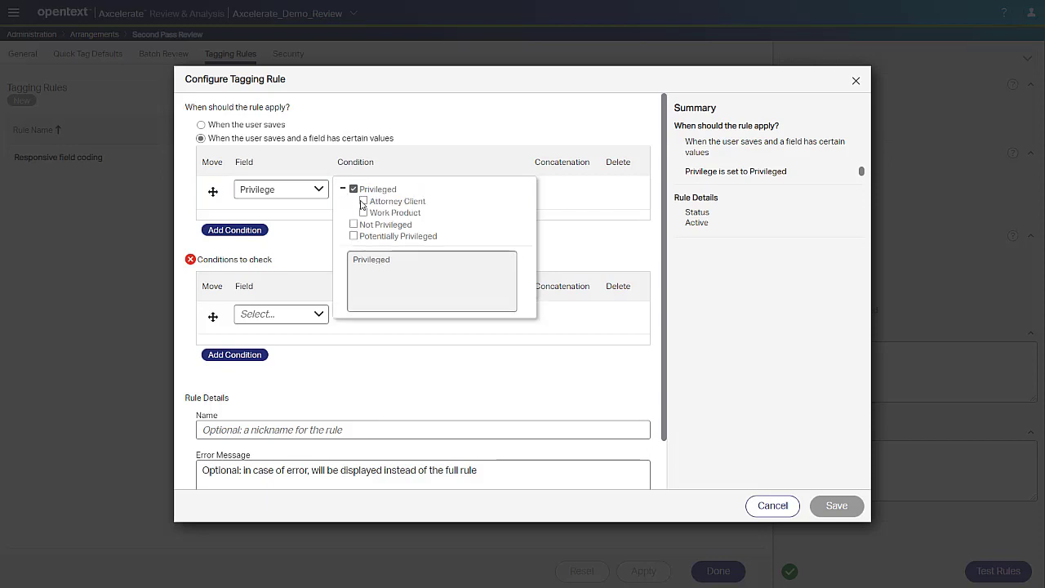
click(364, 213)
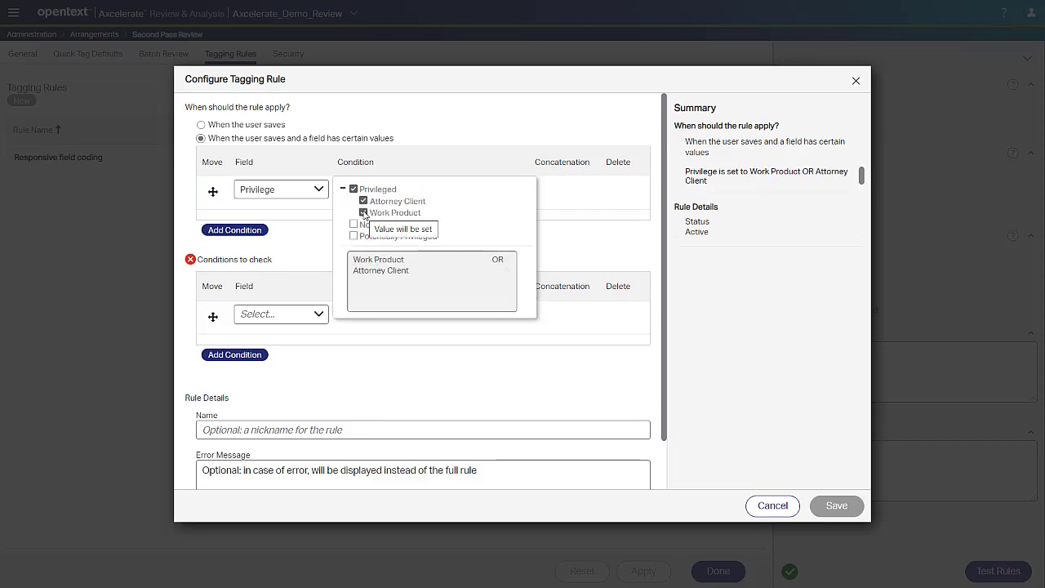
click(554, 240)
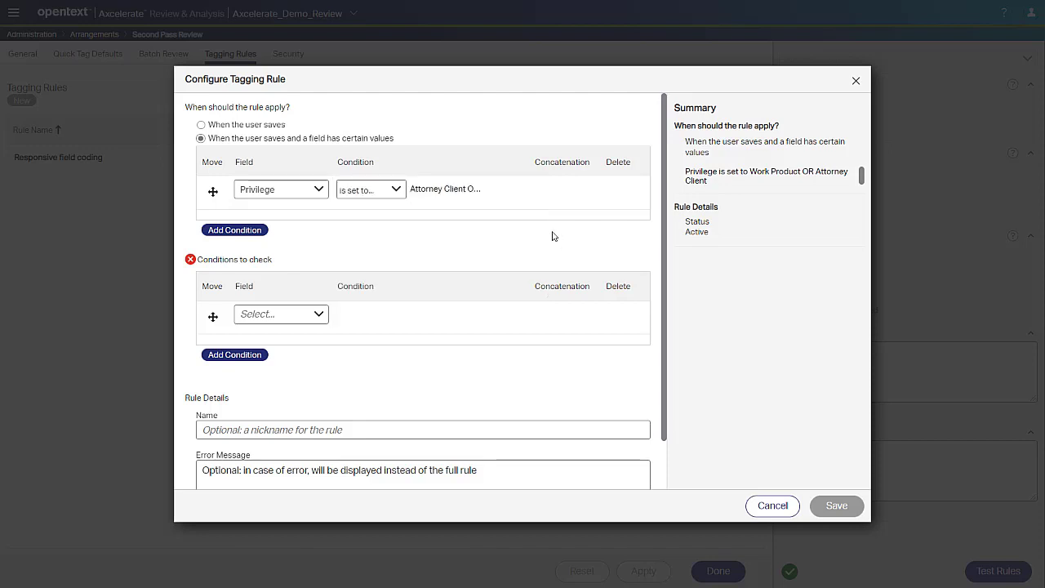
Check that Privilege Comment should not be empty and name the rule 'Privilege Comment must be populated'.
click(296, 316)
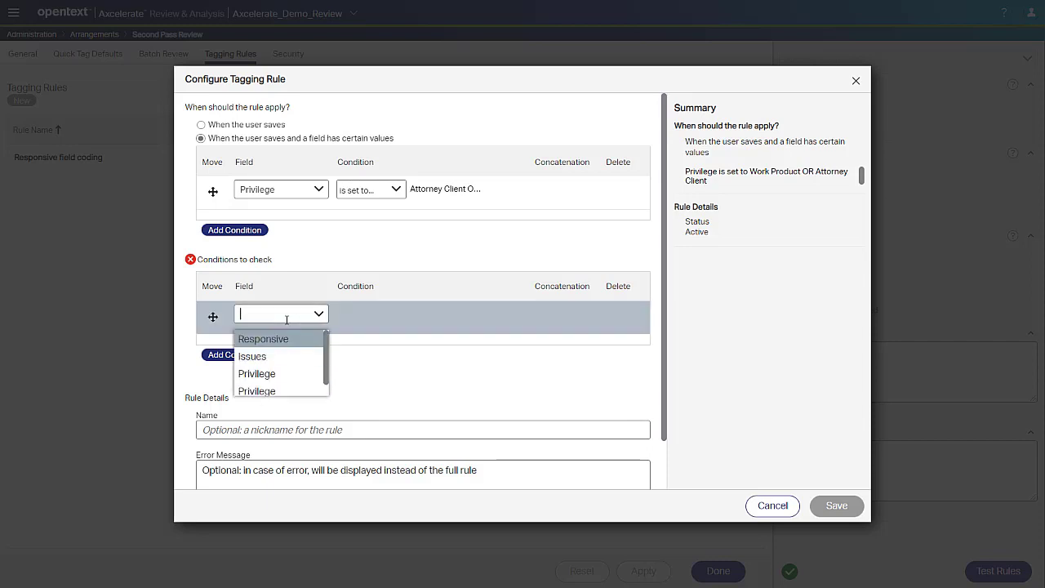
click(304, 392)
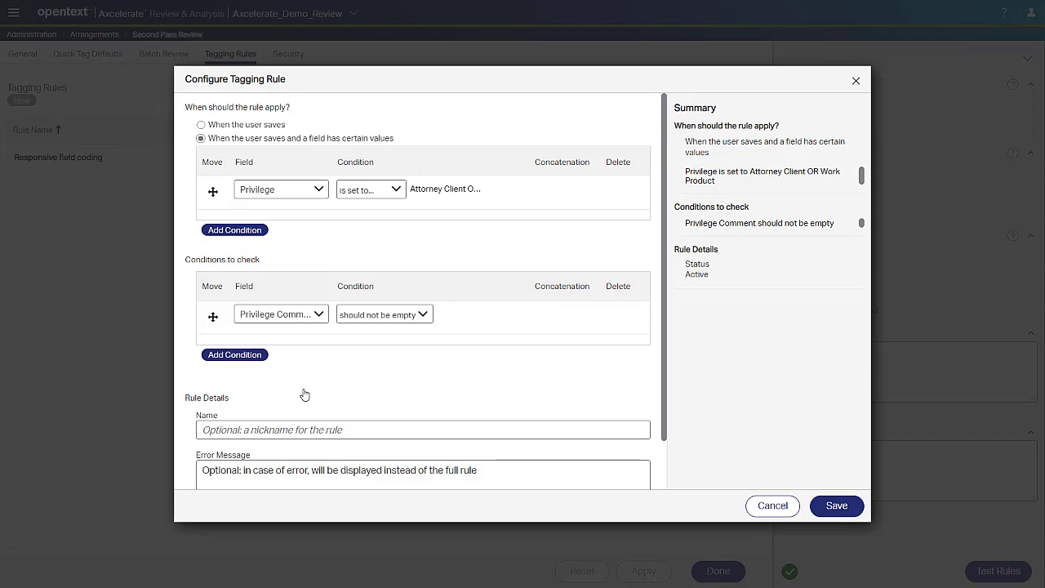
scroll(304, 395, down, 2)
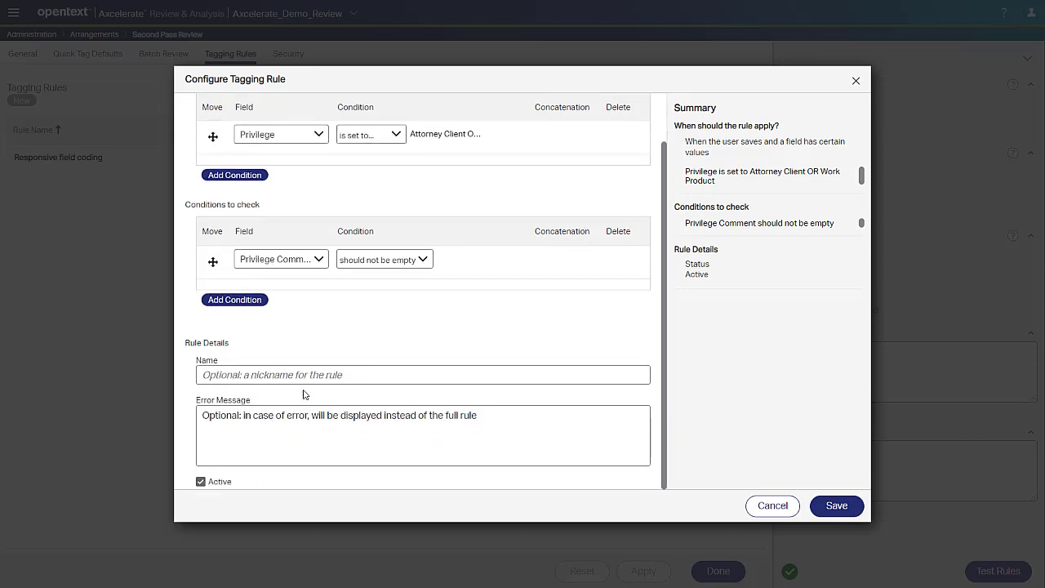
click(366, 373)
text(Privilege Comment must be populated)
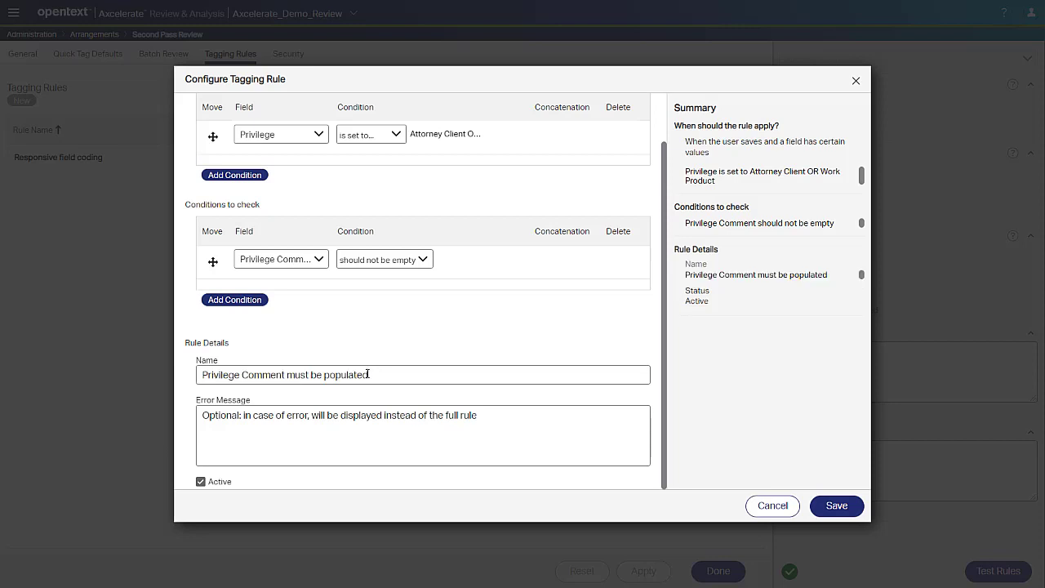
Set the error message to 'Enter a Privilege comment.' and save the tagging rule.
click(279, 428)
text(Enter a Privilege comment.)
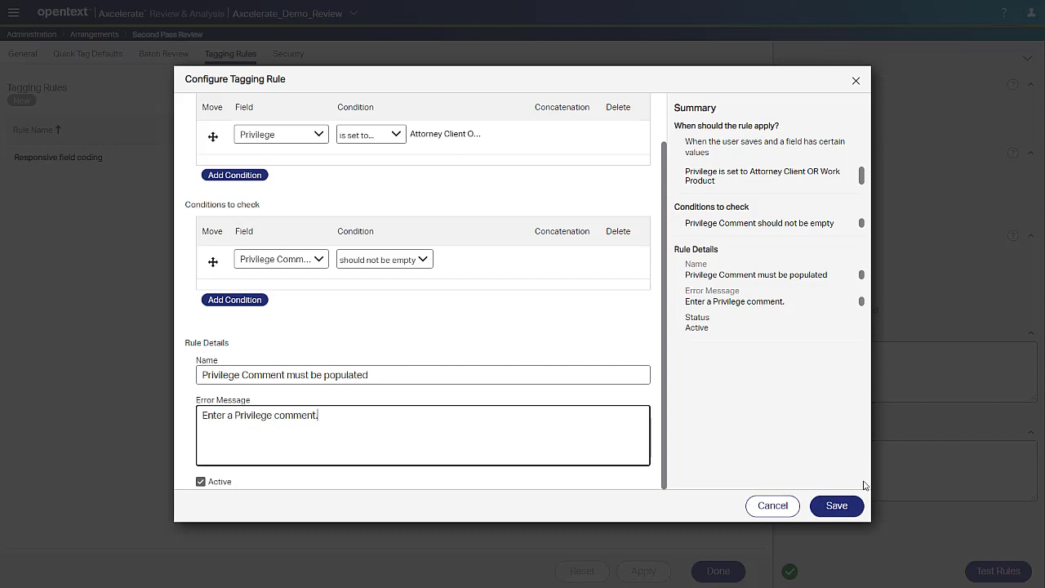
click(846, 511)
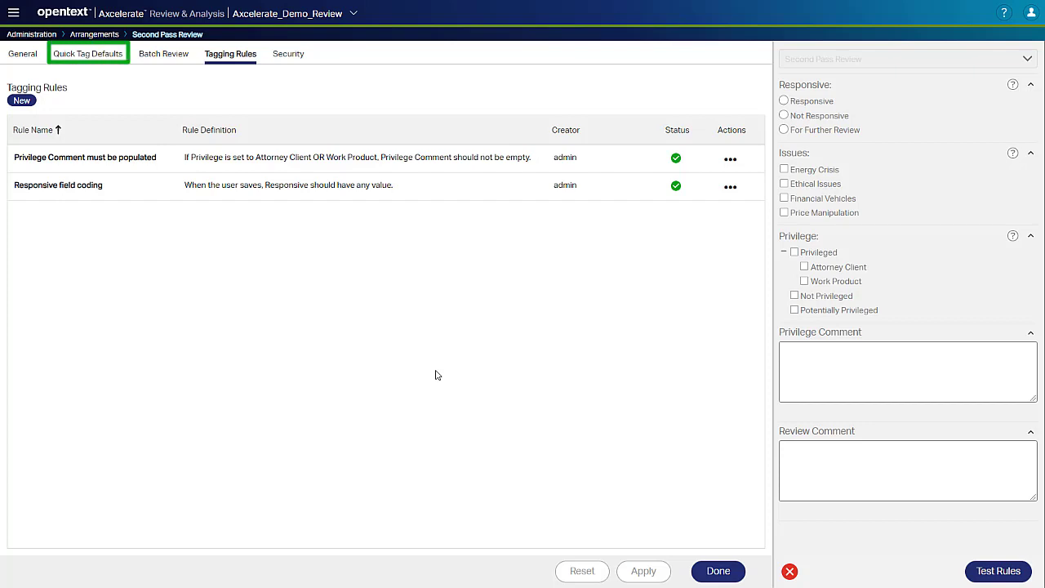
Add a quick tag default that sets Responsive to Responsive and Issues to Energy Crisis.
click(81, 54)
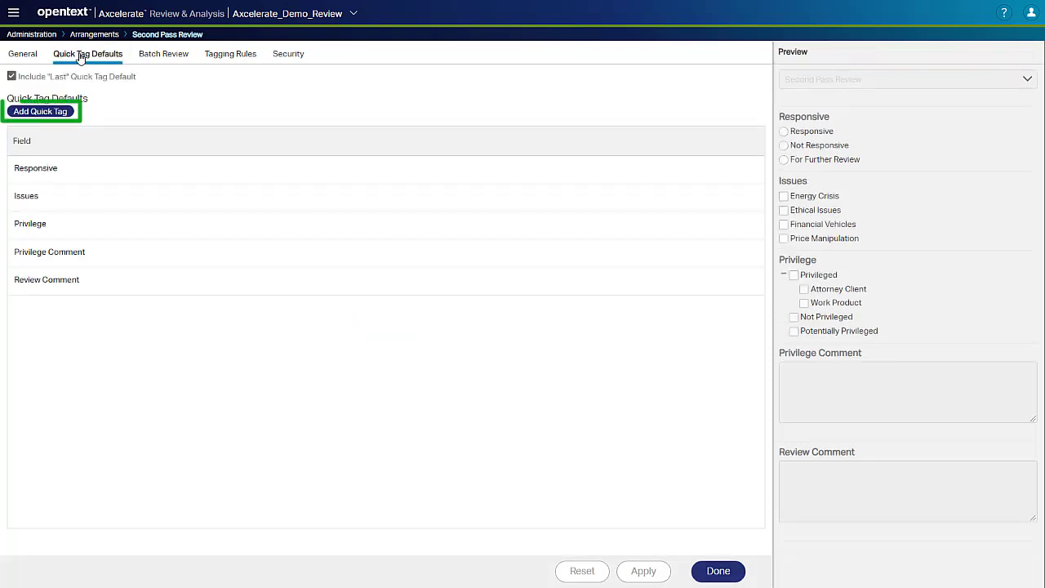
click(51, 114)
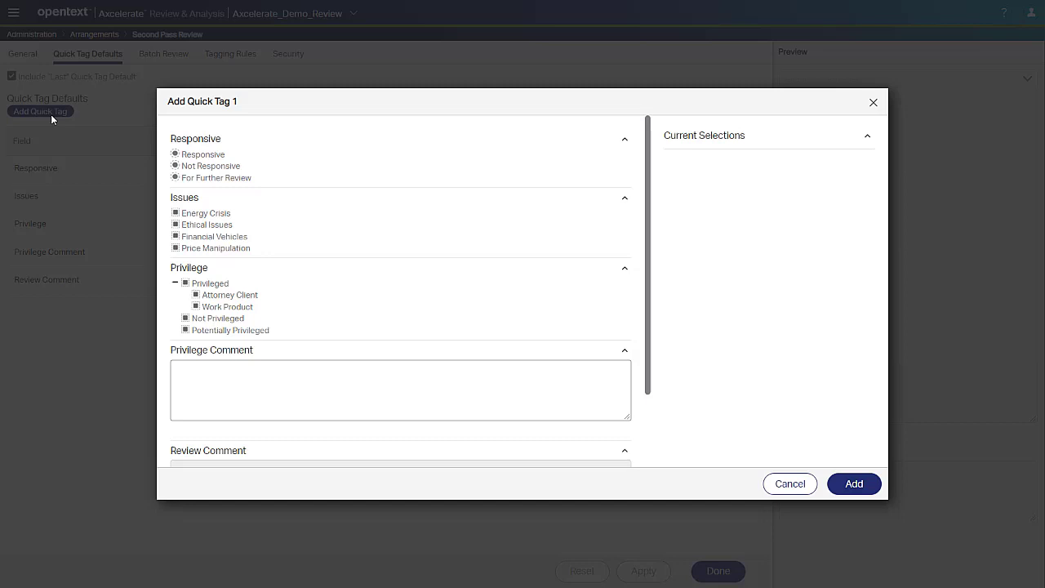
click(177, 154)
click(177, 155)
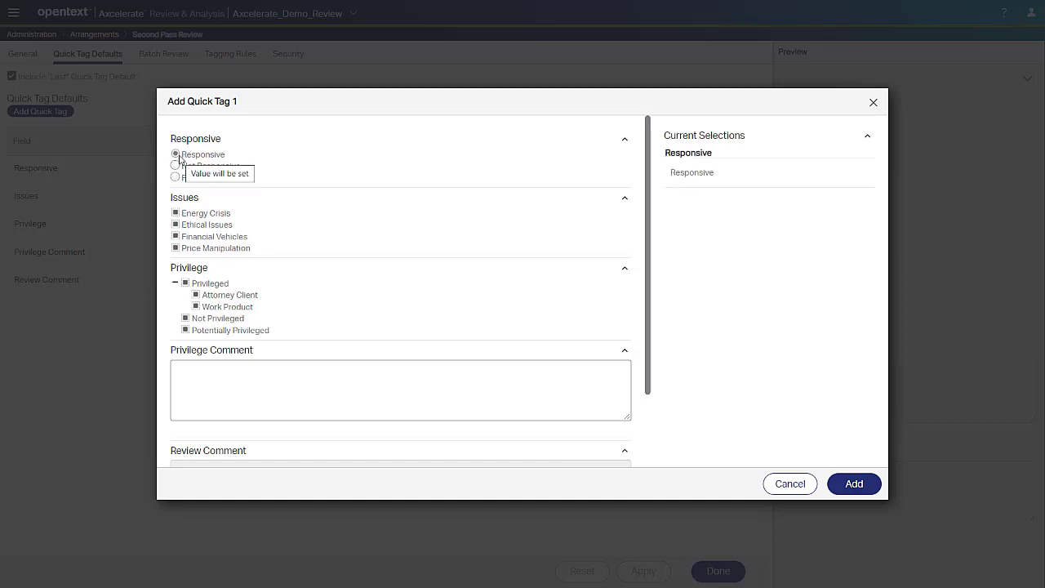
click(175, 213)
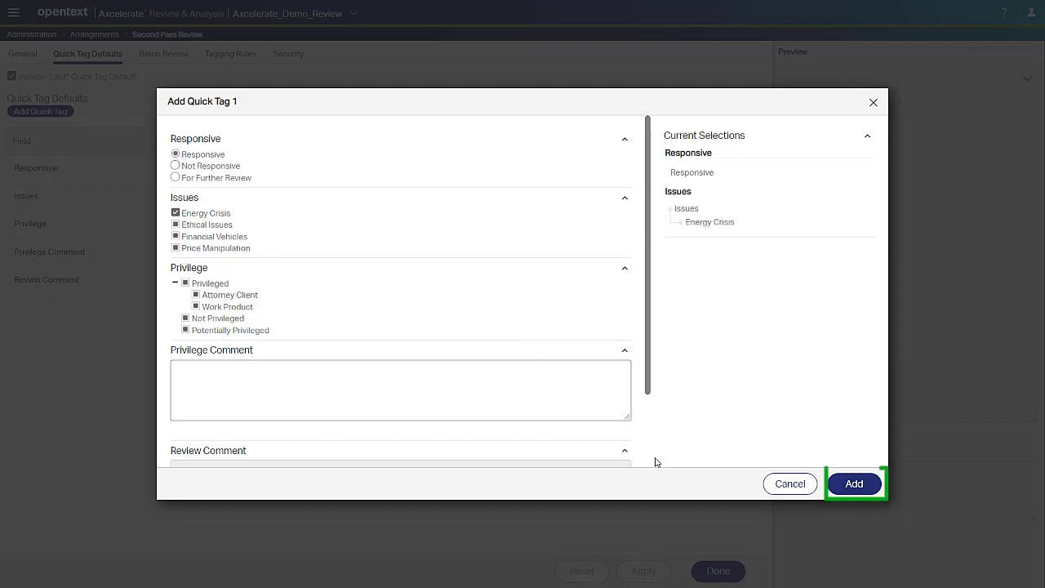
click(852, 485)
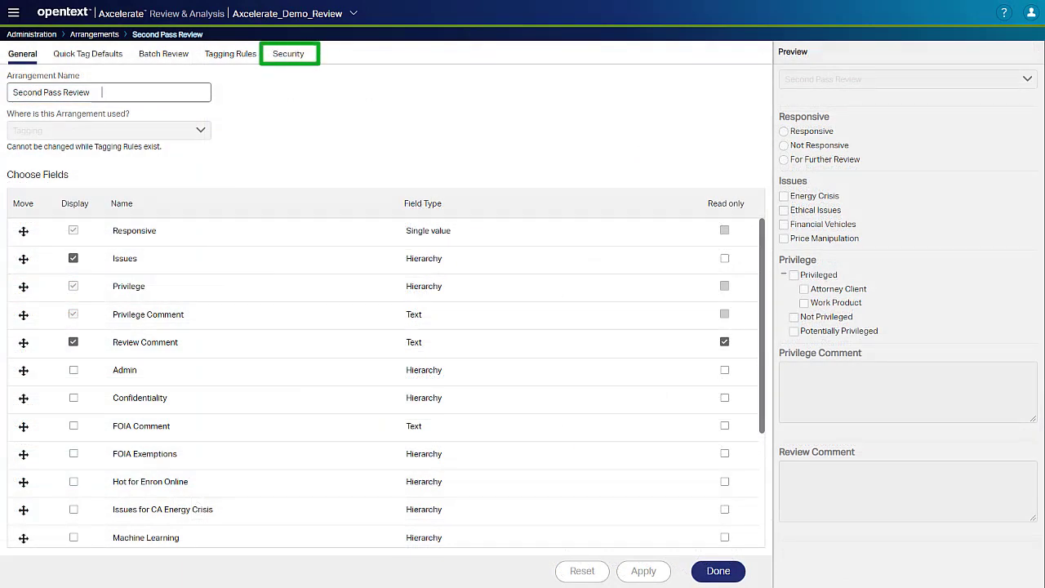
Give the Demo Sales group security rights to the arrangement.
click(299, 57)
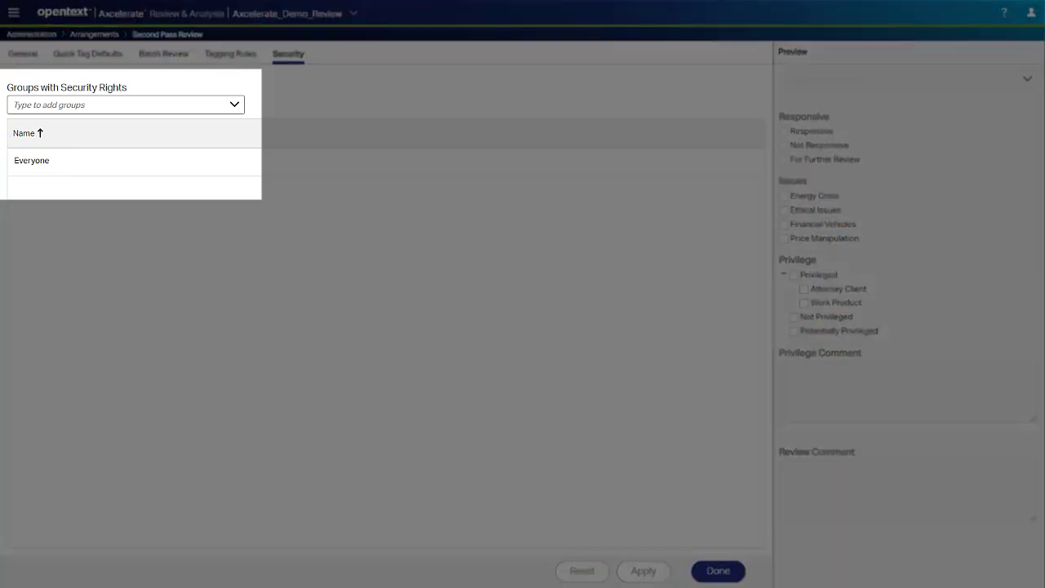
click(138, 102)
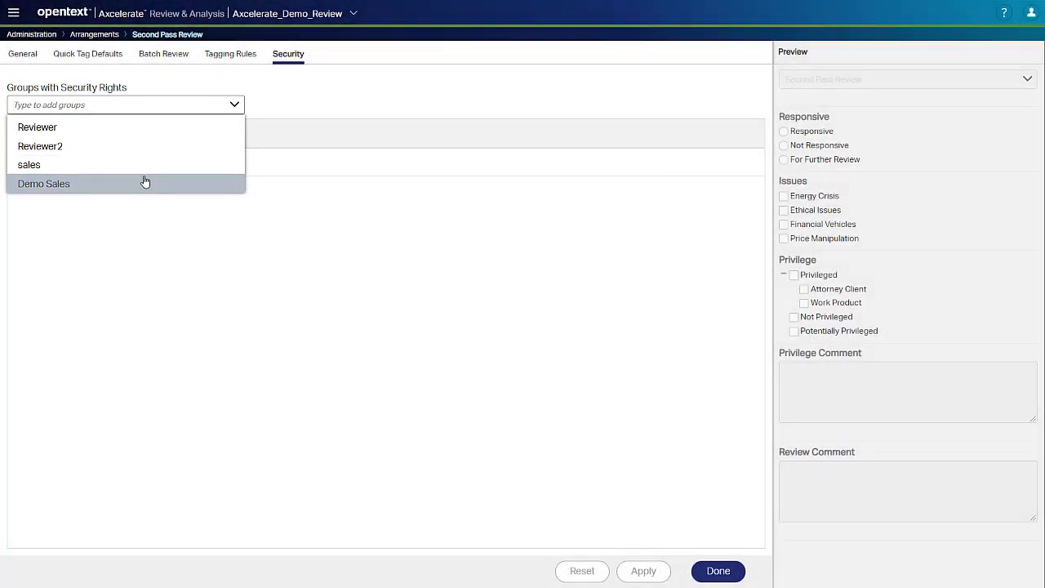
click(145, 182)
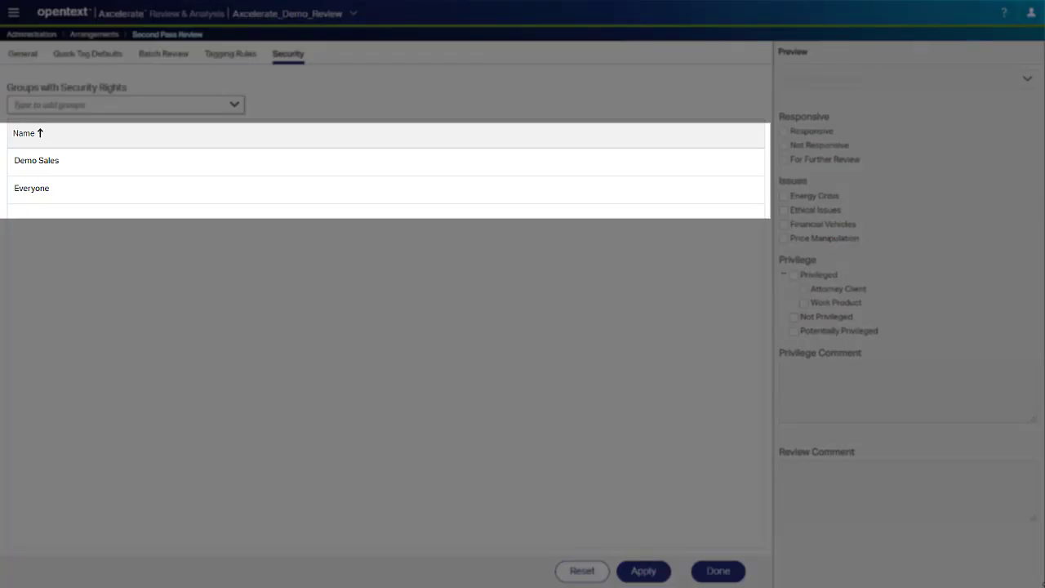
mouse_move(177, 202)
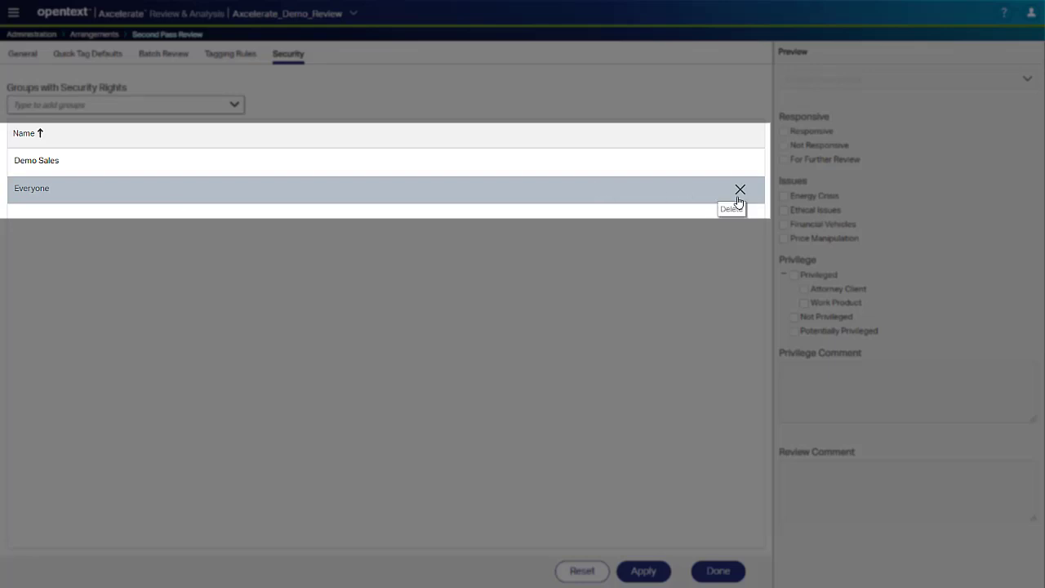